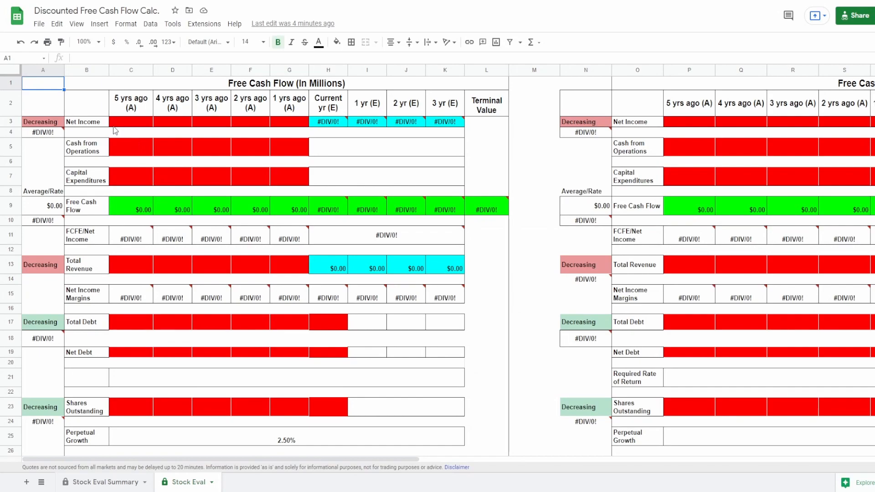
# Look over the blank Free Cash Flow tables on the Stock Eval sheet, then view the AAPL figures on Stock Eval Summary
pyautogui.click(114, 126)
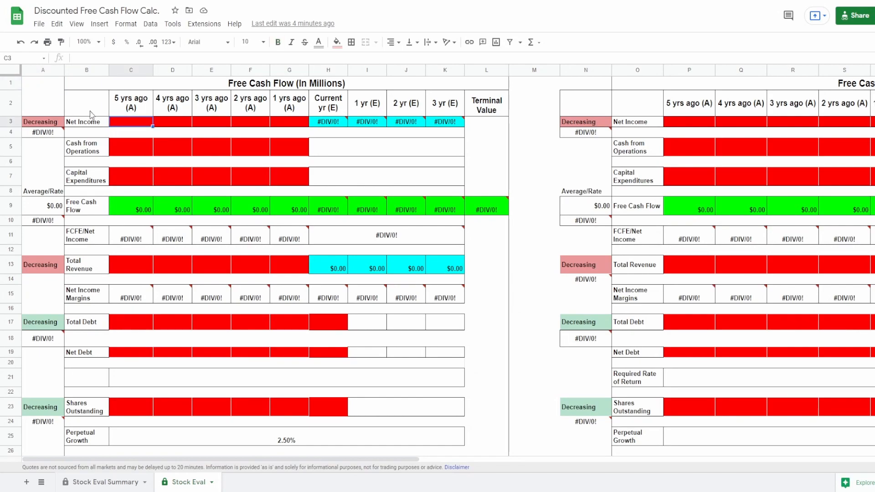
pyautogui.click(93, 111)
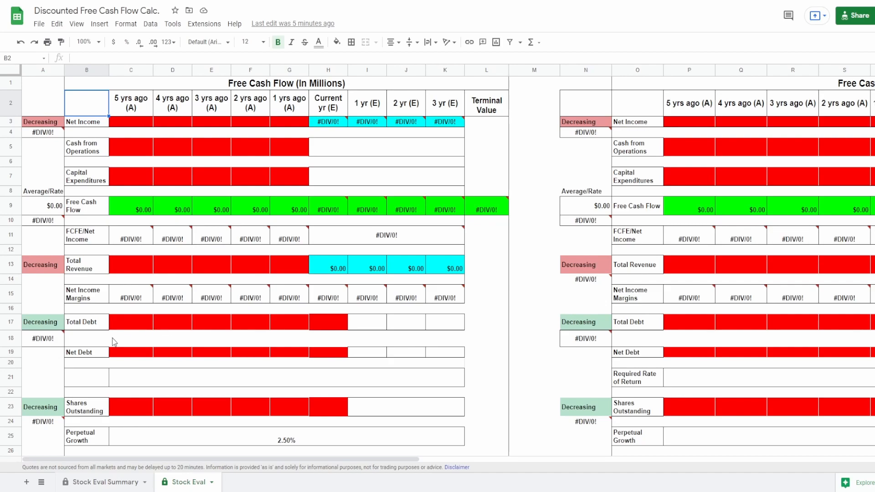
pyautogui.moveTo(322, 459); pyautogui.dragTo(794, 440)
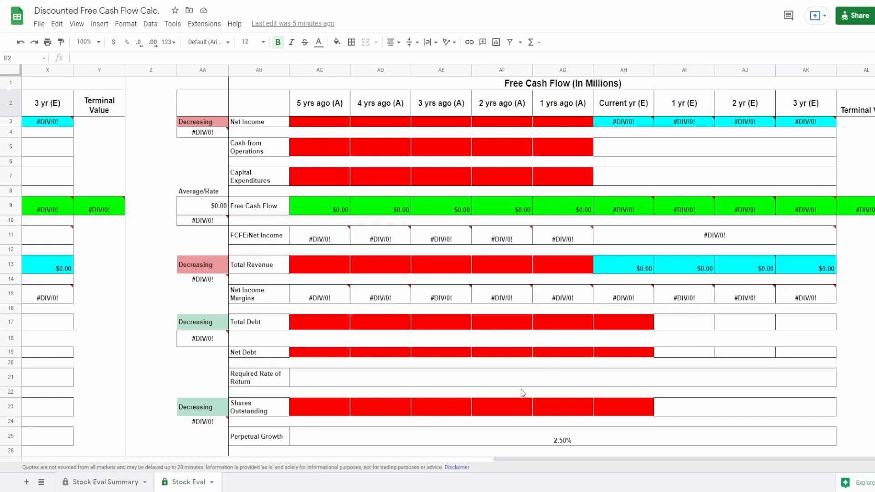
pyautogui.click(349, 124)
pyautogui.click(382, 121)
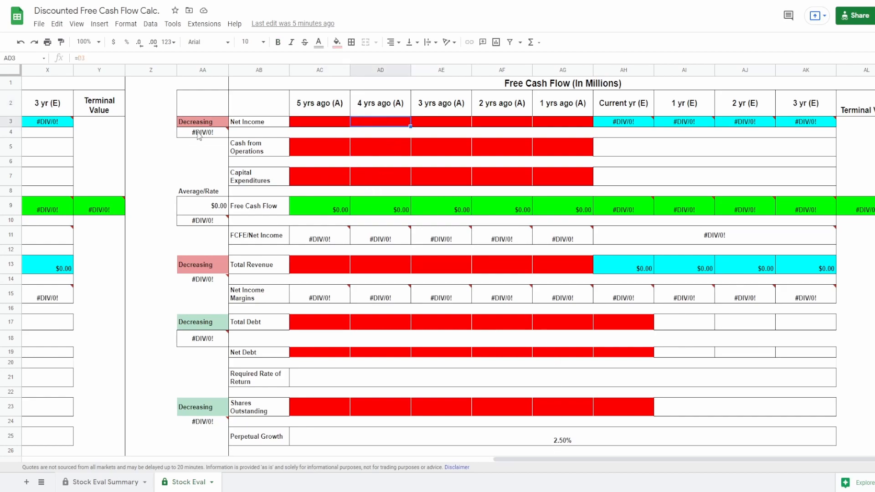
pyautogui.hscroll(-15, 618, 462)
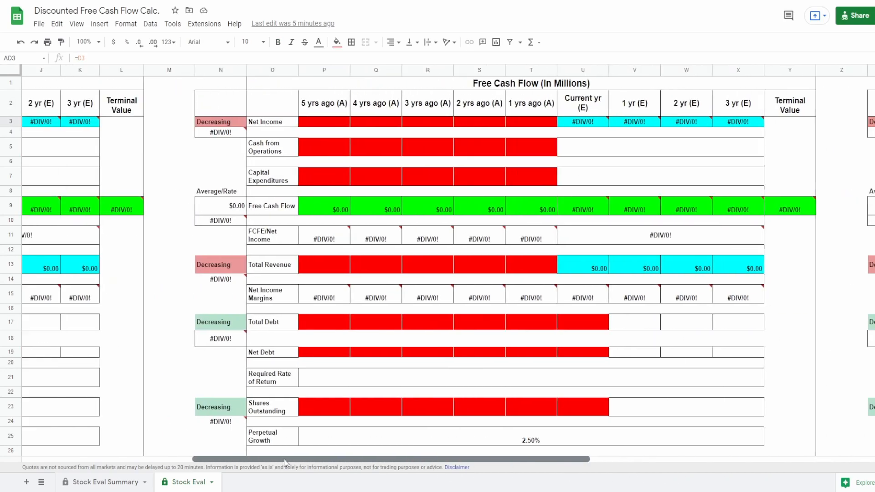
pyautogui.hscroll(-5, 442, 458)
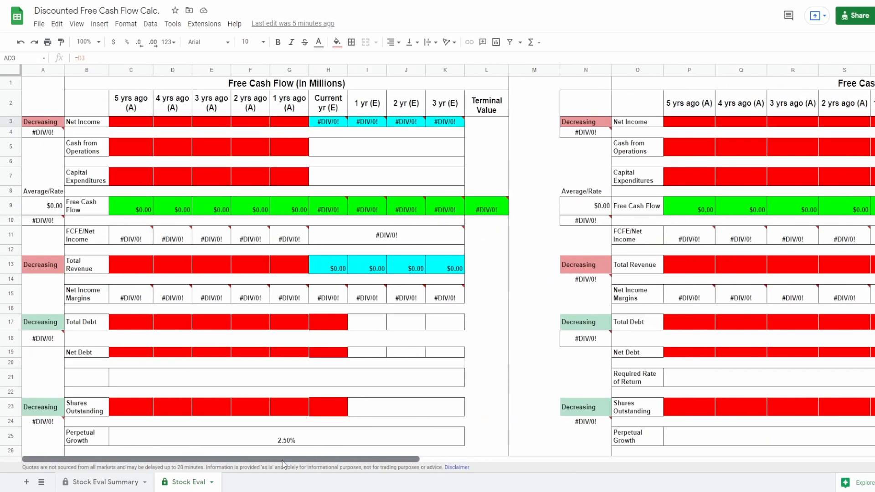
pyautogui.click(140, 126)
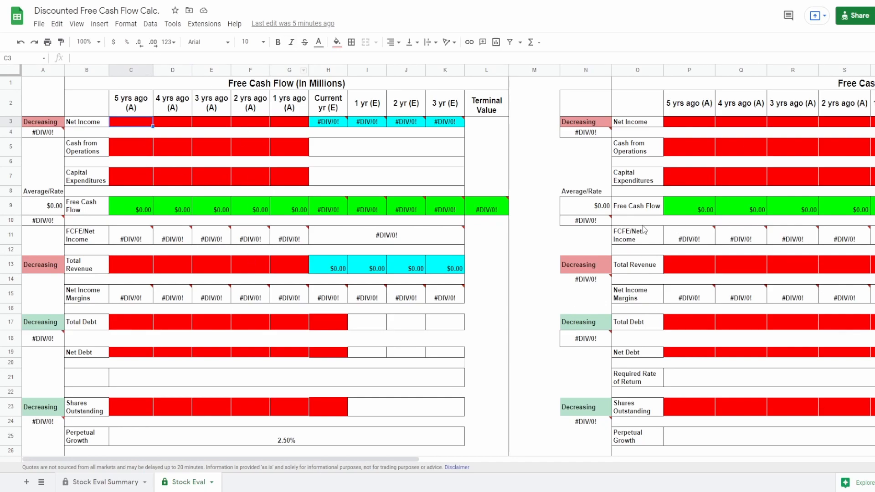
pyautogui.click(105, 482)
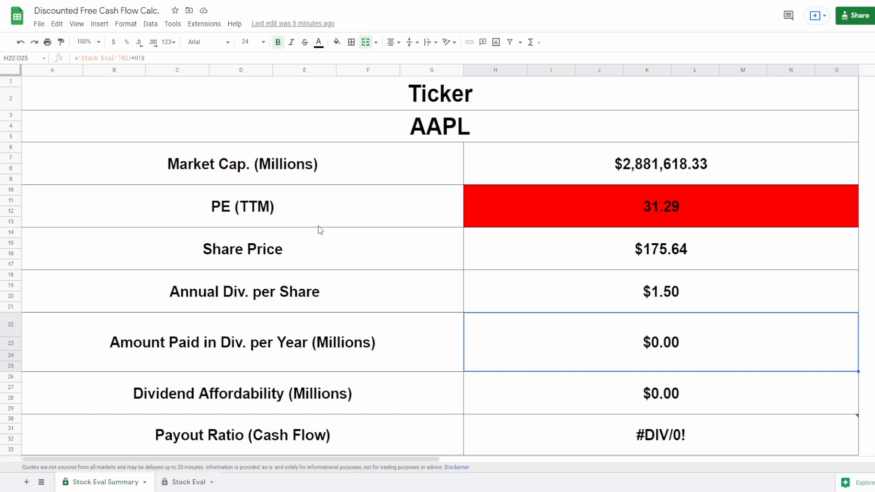
# Examine the filled-in five-year Net Income and Cash from Operations rows on the Stock Eval sheet
pyautogui.click(182, 482)
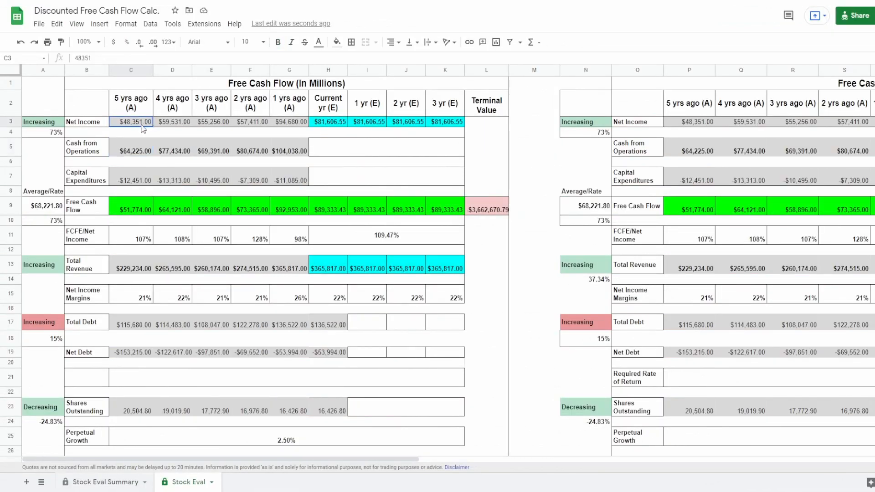
pyautogui.moveTo(140, 123); pyautogui.dragTo(290, 123)
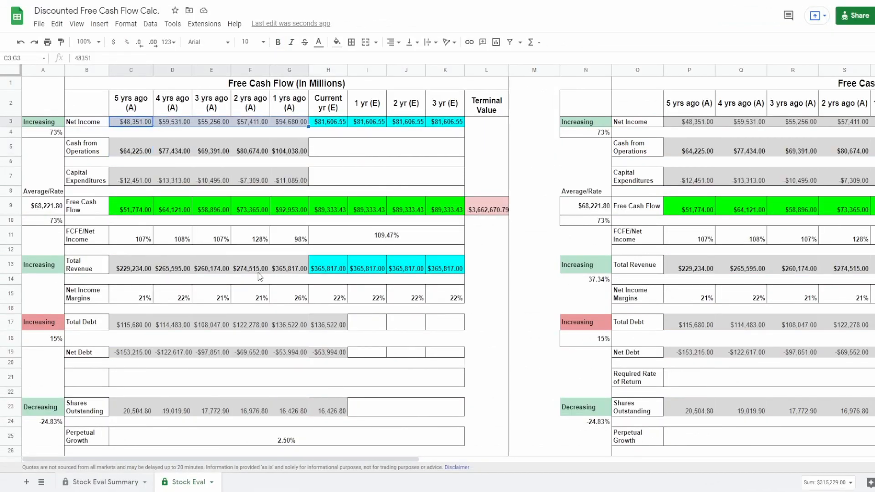
pyautogui.moveTo(693, 123); pyautogui.dragTo(847, 122)
pyautogui.moveTo(700, 150); pyautogui.dragTo(873, 123)
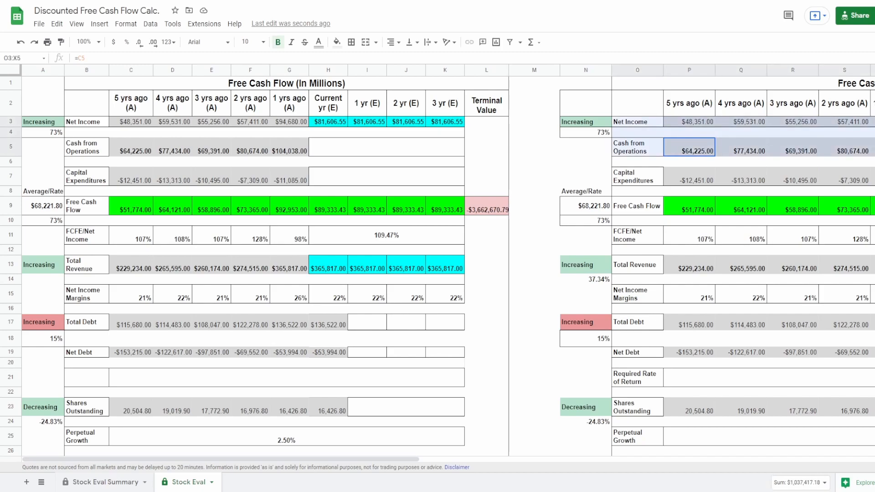
pyautogui.click(845, 149)
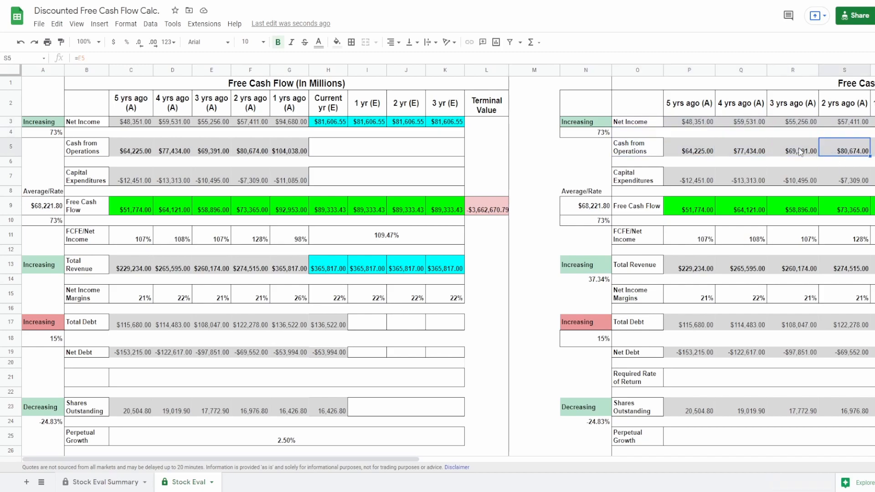
pyautogui.click(701, 154)
pyautogui.moveTo(136, 148); pyautogui.dragTo(281, 155)
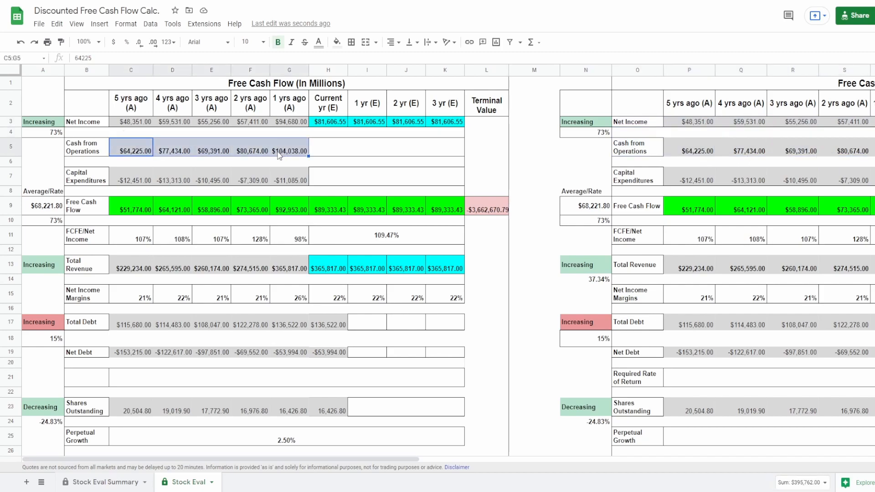
pyautogui.moveTo(133, 121); pyautogui.dragTo(274, 122)
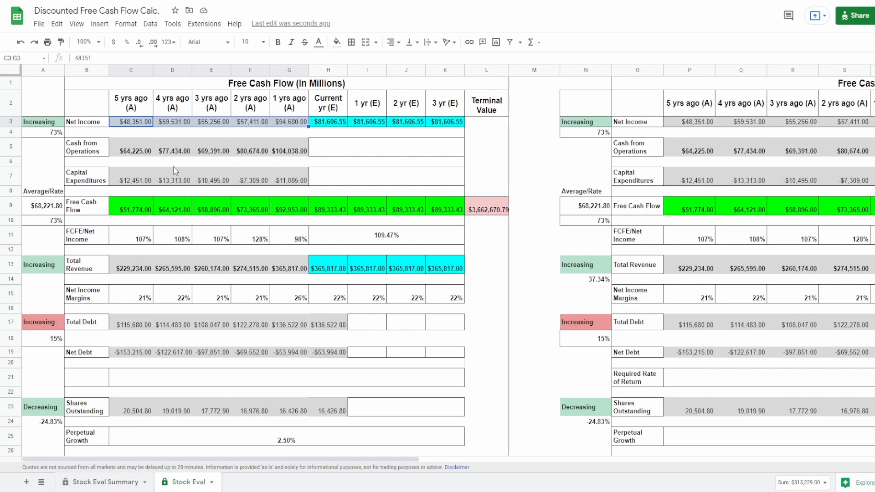
# Review the historical inputs from Cash from Operations and Capital Expenditures down to Total Revenue, Total Debt and Net Debt
pyautogui.moveTo(137, 148); pyautogui.dragTo(252, 150)
pyautogui.moveTo(143, 179); pyautogui.dragTo(319, 166)
pyautogui.moveTo(133, 267); pyautogui.dragTo(299, 264)
pyautogui.moveTo(121, 325); pyautogui.dragTo(340, 325)
pyautogui.moveTo(130, 353); pyautogui.dragTo(342, 338)
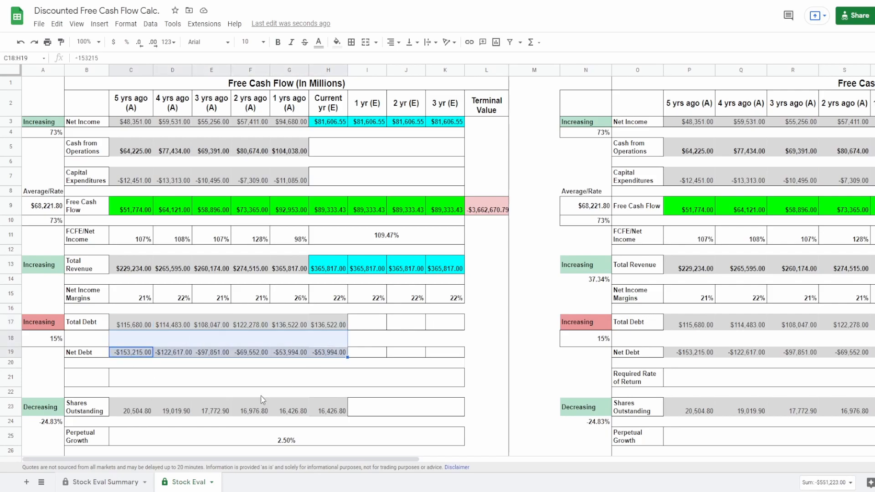
# Review the historical Shares Outstanding and Cash Equivalent rows in the first valuation table
pyautogui.scroll(-3, 272, 393)
pyautogui.moveTo(146, 335); pyautogui.dragTo(323, 338)
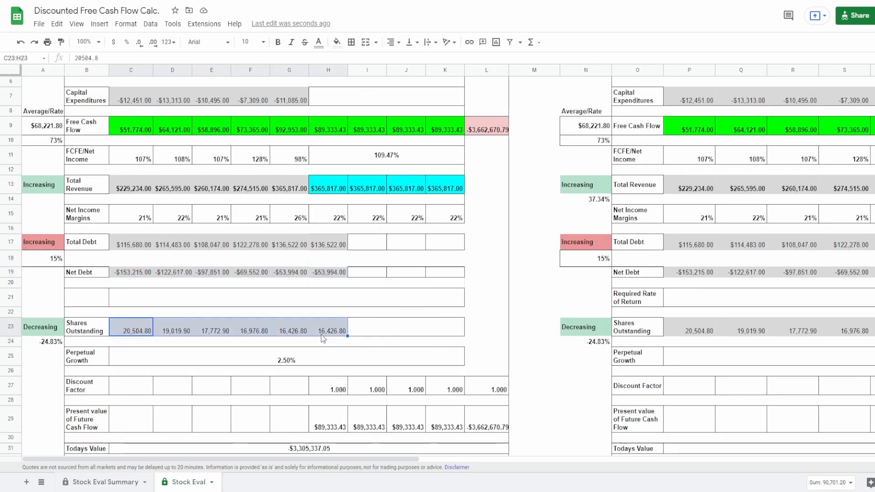
pyautogui.scroll(-3, 323, 339)
pyautogui.moveTo(142, 331); pyautogui.dragTo(358, 319)
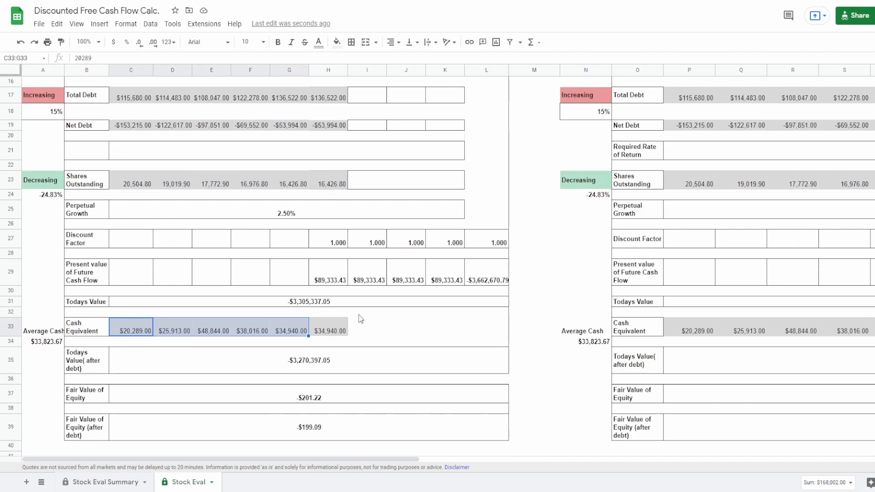
# Look at the second and third Free Cash Flow tables on the Stock Eval sheet
pyautogui.scroll(5, 456, 355)
pyautogui.hscroll(5, 456, 356)
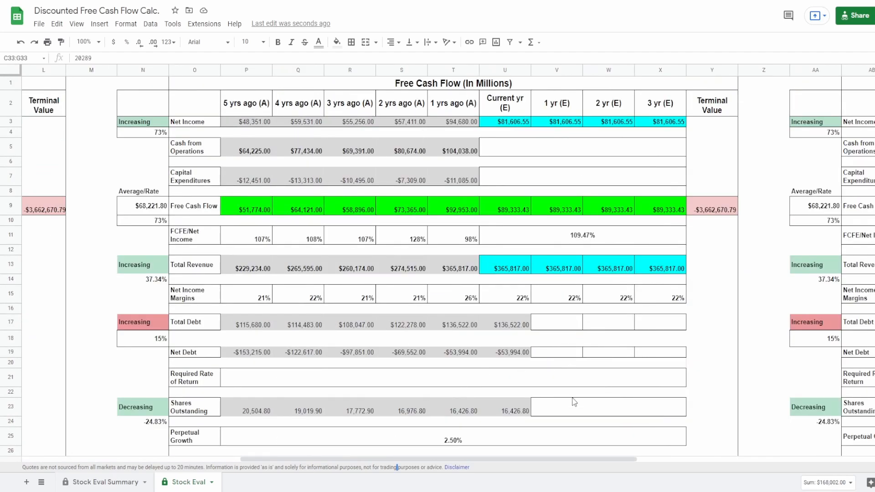
pyautogui.moveTo(560, 459); pyautogui.dragTo(813, 456)
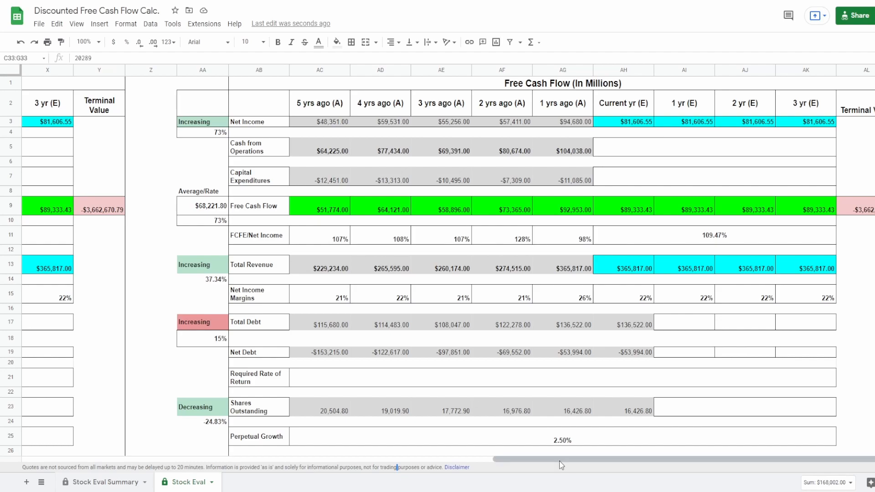
# View the Net Income, Free Cash Flow, Revenue, Total Debt and Shares Outstanding charts on the Stock Eval Summary sheet
pyautogui.click(108, 482)
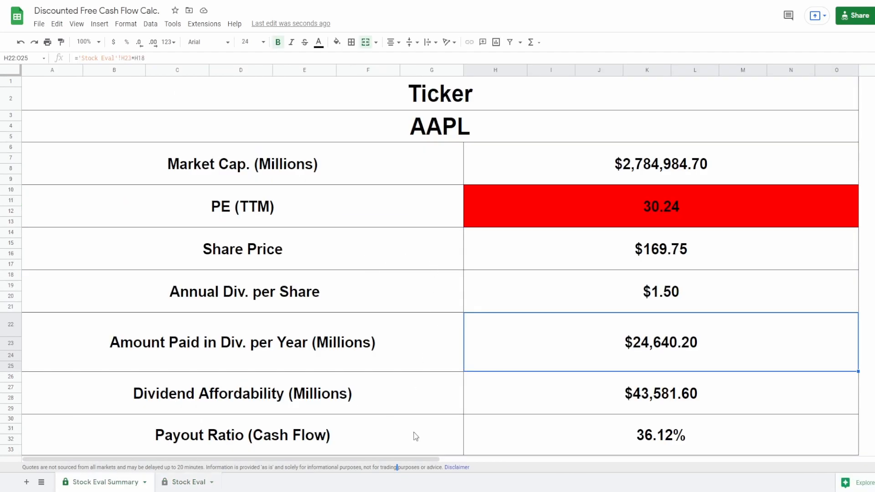
pyautogui.moveTo(335, 462); pyautogui.dragTo(779, 401)
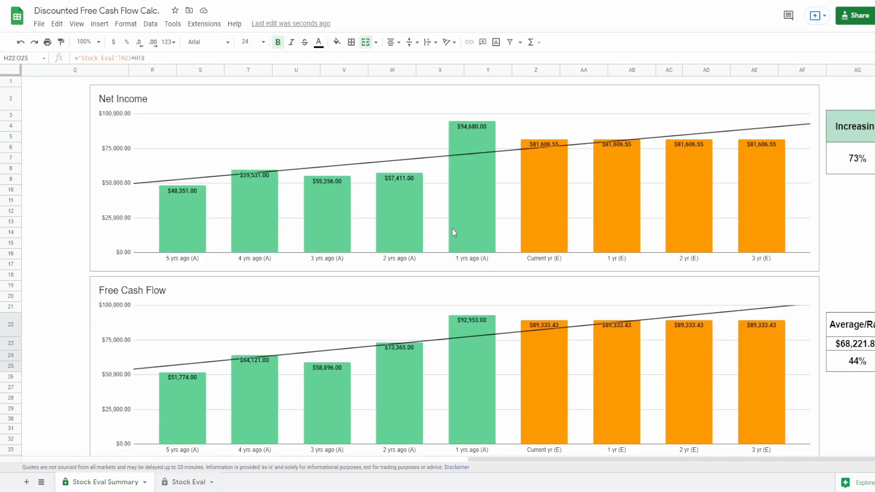
pyautogui.click(384, 332)
pyautogui.scroll(-5, 384, 333)
pyautogui.scroll(-5, 384, 333)
pyautogui.click(391, 333)
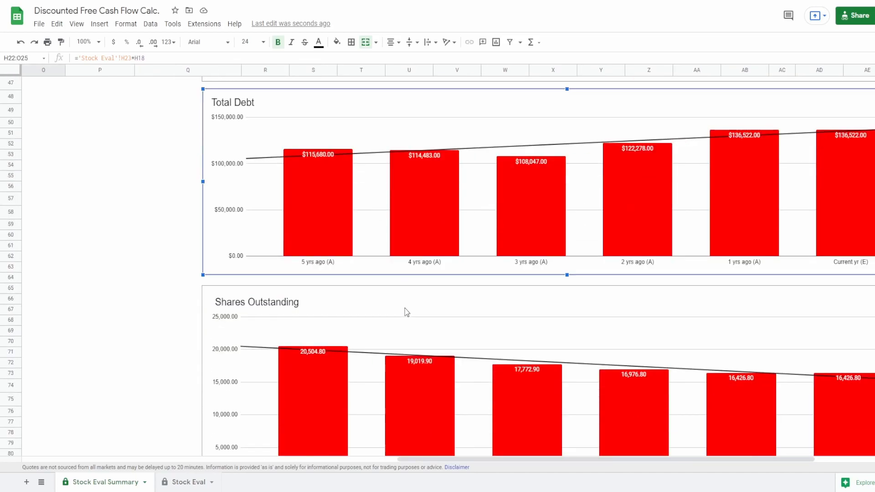
pyautogui.scroll(-5, 404, 312)
pyautogui.click(465, 319)
pyautogui.moveTo(506, 460); pyautogui.dragTo(588, 470)
# Check the trend and growth-rate cells beside the Total Debt, Revenue and Free Cash Flow charts
pyautogui.scroll(6, 576, 428)
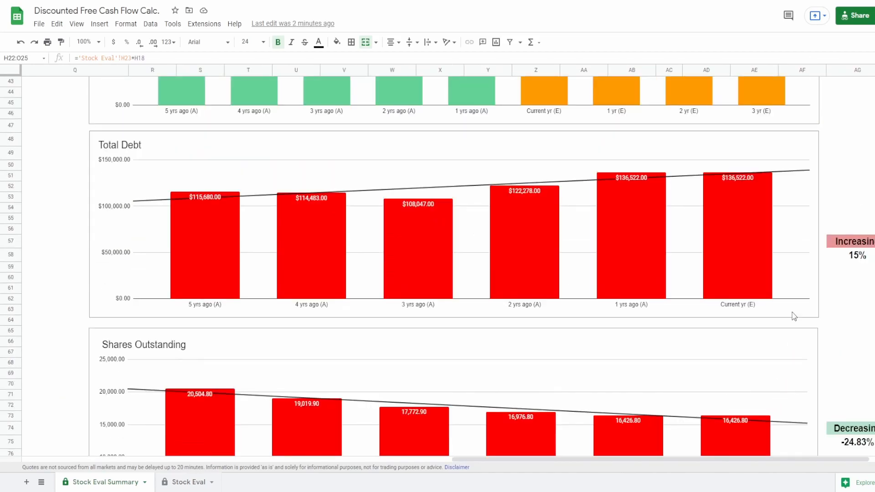
pyautogui.click(858, 245)
pyautogui.click(859, 258)
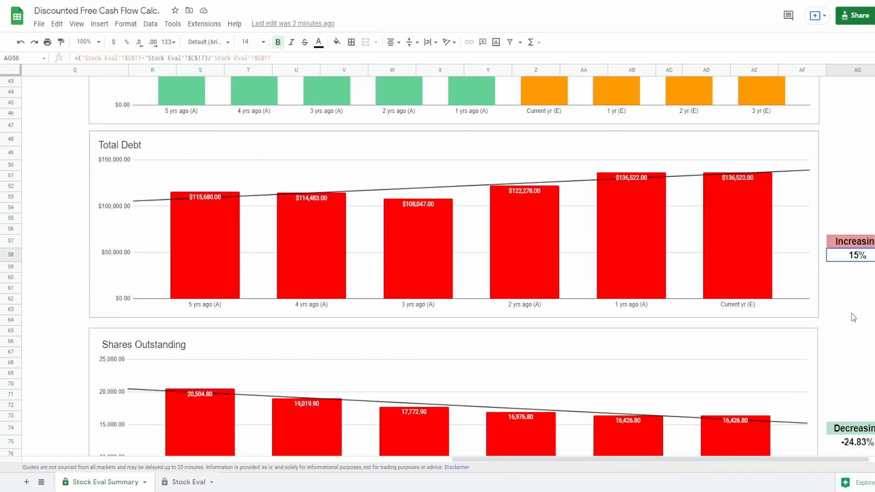
pyautogui.scroll(5, 853, 311)
pyautogui.click(851, 310)
pyautogui.scroll(-1, 852, 313)
pyautogui.scroll(5, 853, 314)
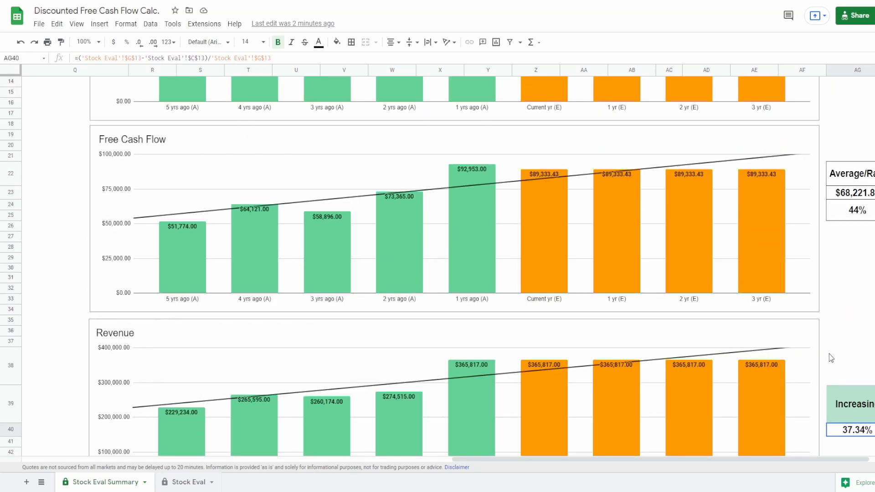
pyautogui.click(863, 349)
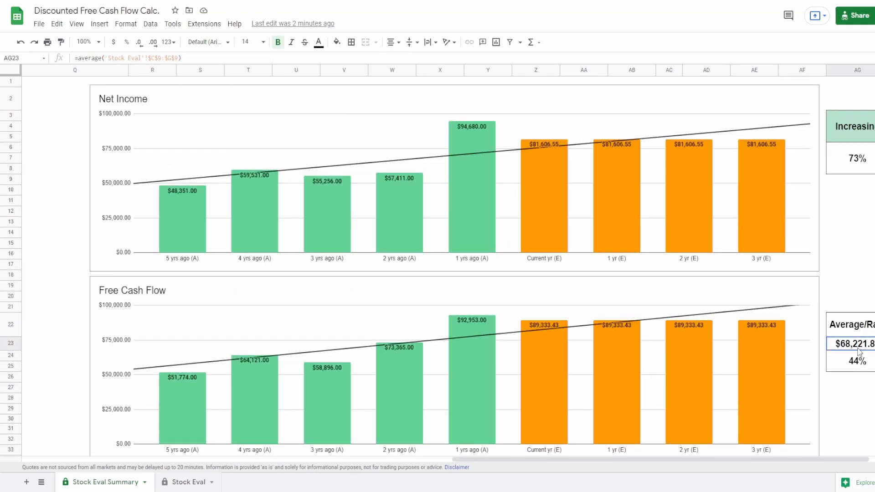
pyautogui.click(855, 363)
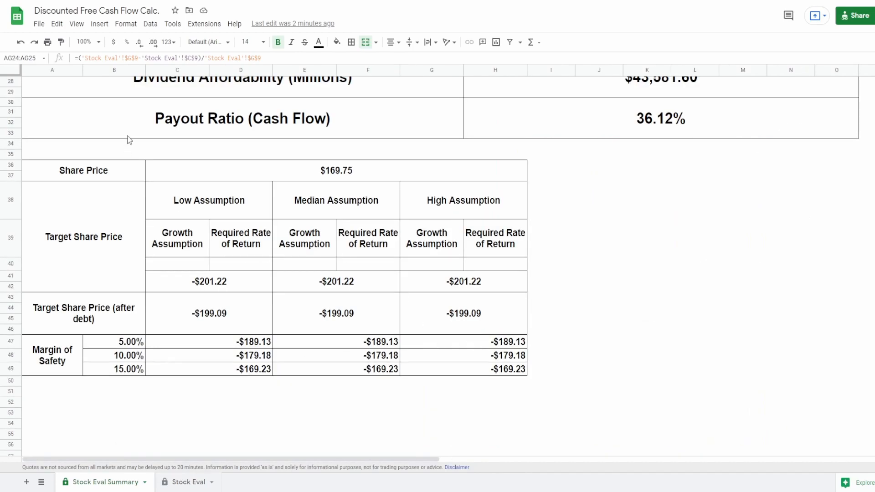
# Examine the Target Share Price table and its Low, Median and High Assumption columns below the payout ratio
pyautogui.click(152, 131)
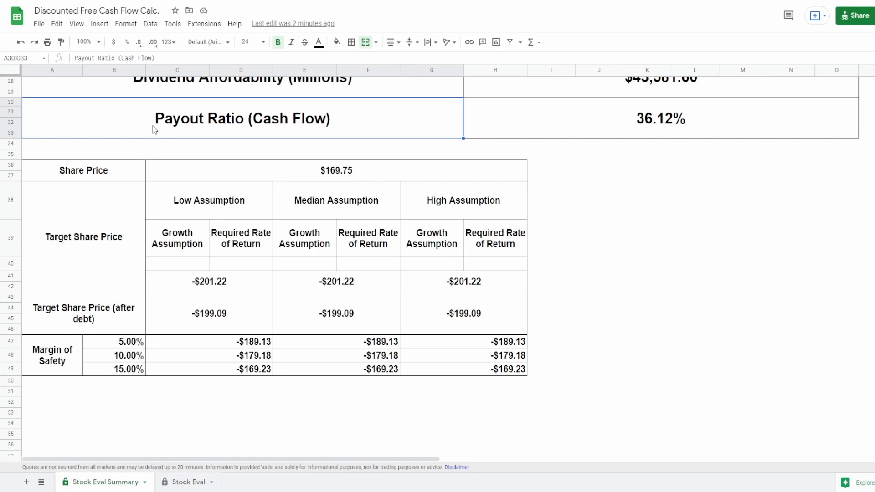
pyautogui.moveTo(84, 234)
pyautogui.mouseDown()
pyautogui.moveTo(114, 246)
pyautogui.moveTo(511, 296)
pyautogui.moveTo(487, 279)
pyautogui.mouseUp()
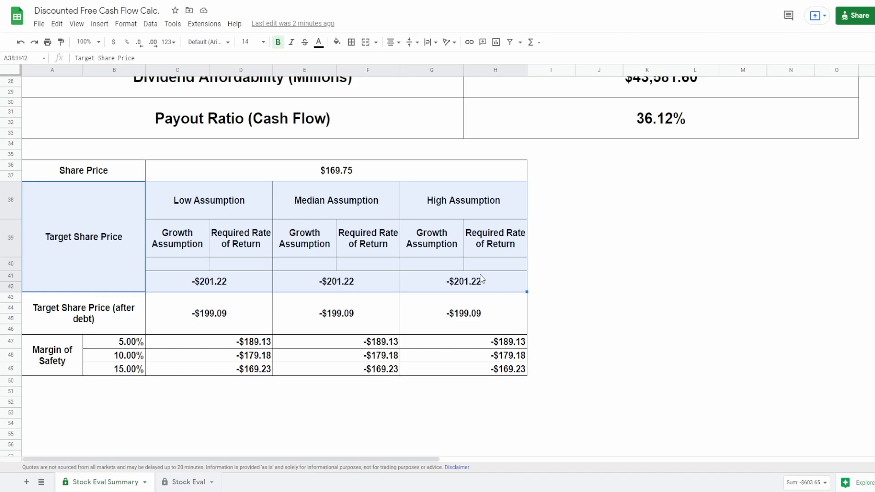
pyautogui.click(193, 209)
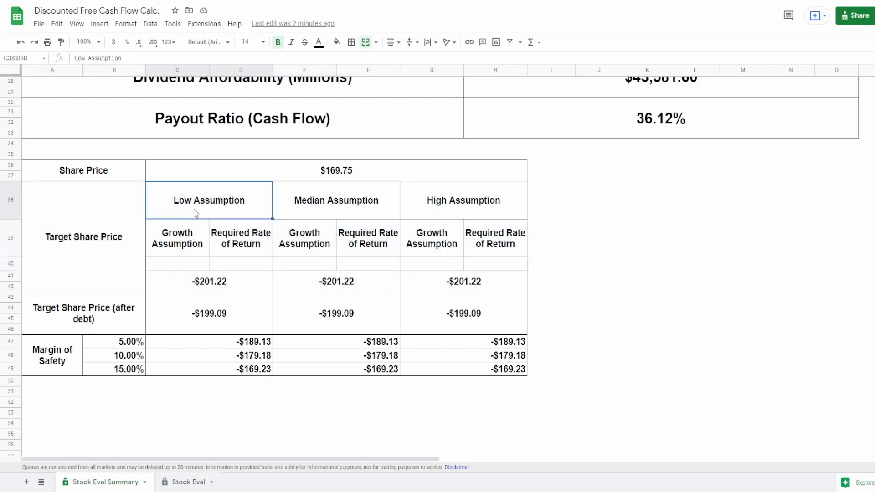
pyautogui.click(314, 210)
pyautogui.click(476, 208)
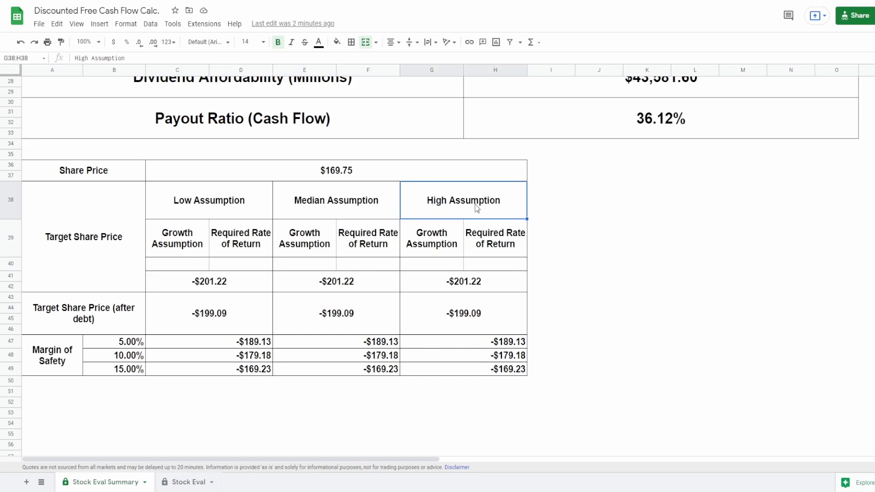
# Enter growth assumptions of 10% for Low, 15% for Median and 25% for High in the Target Share Price table
pyautogui.click(176, 269)
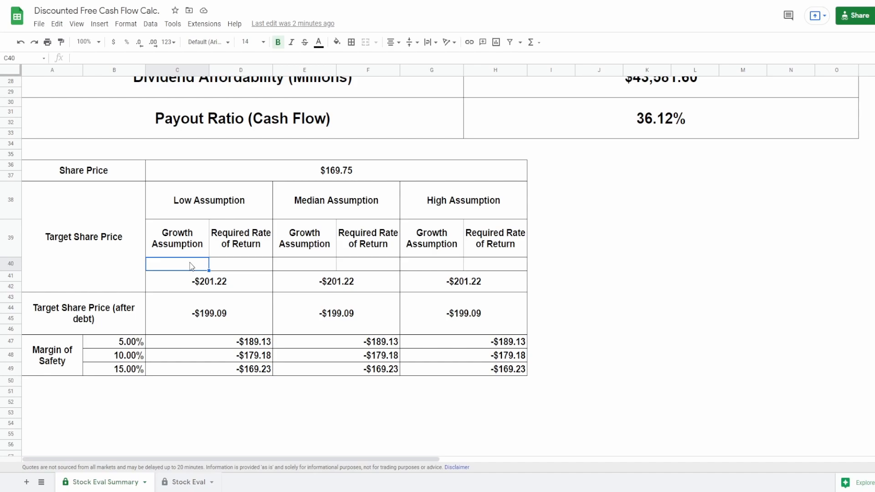
pyautogui.write('10')
pyautogui.press('Tab')
pyautogui.press('Tab')
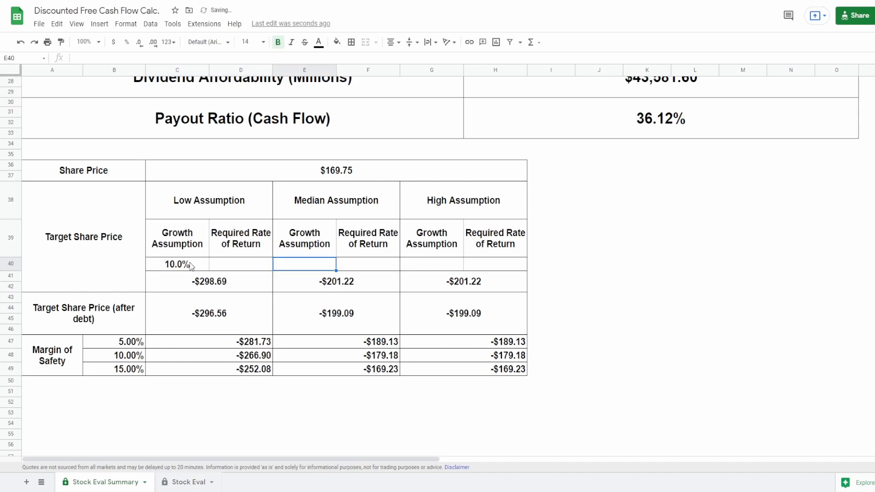
pyautogui.write('15')
pyautogui.press('Tab')
pyautogui.press('Tab')
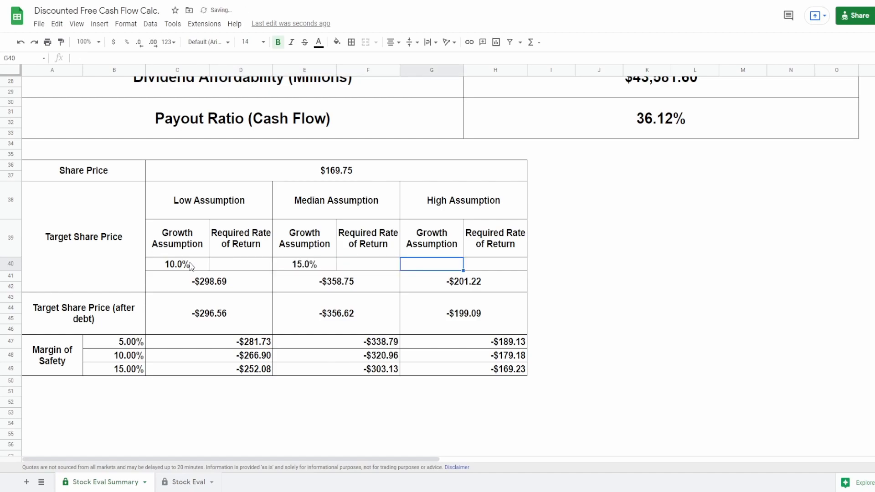
pyautogui.write('25')
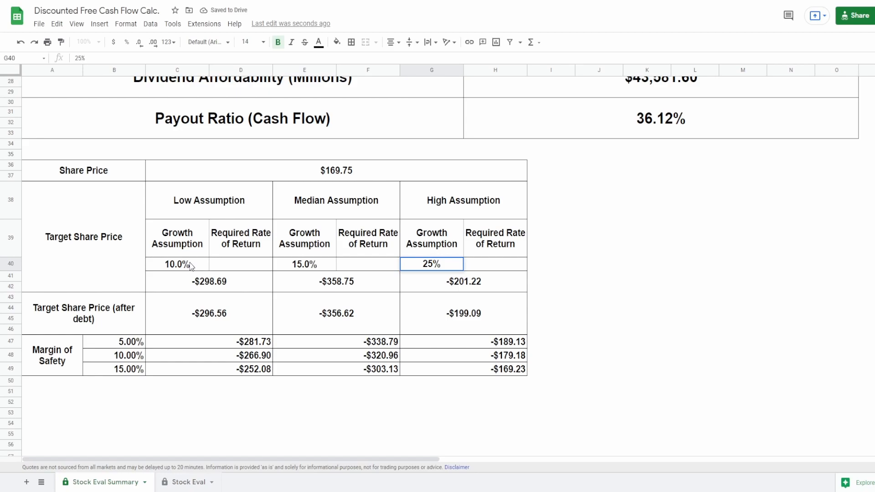
pyautogui.hotkey('shift', 'Tab')
# Enter required rates of return of 7% for Low, 10% for Median and 15% for High
pyautogui.hotkey('shift', 'Tab')
pyautogui.hotkey('shift', 'Tab')
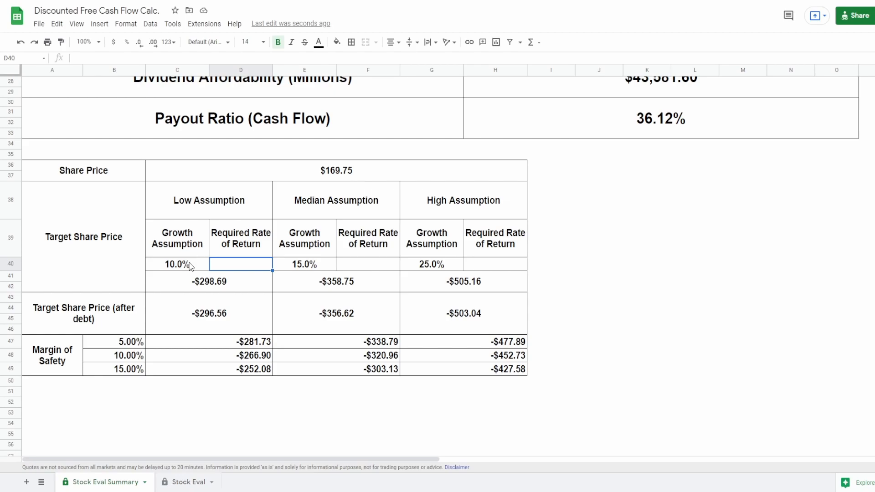
pyautogui.write('7')
pyautogui.press('Tab')
pyautogui.press('Tab')
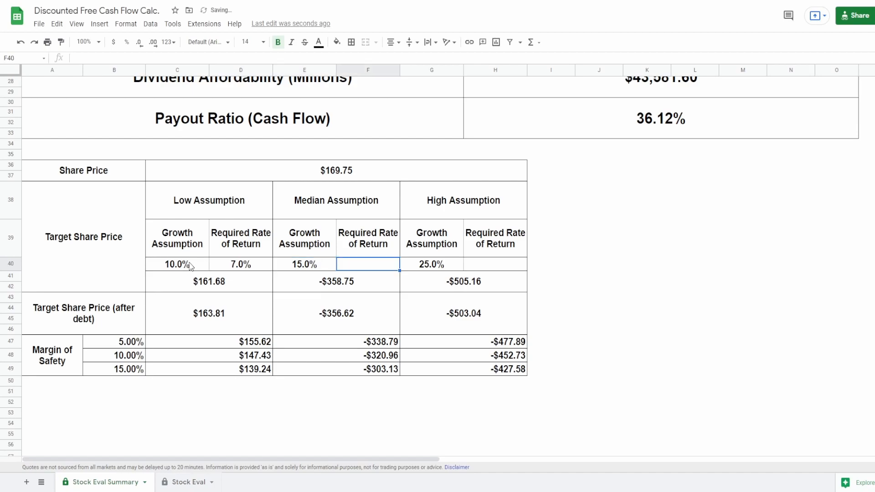
pyautogui.write('10')
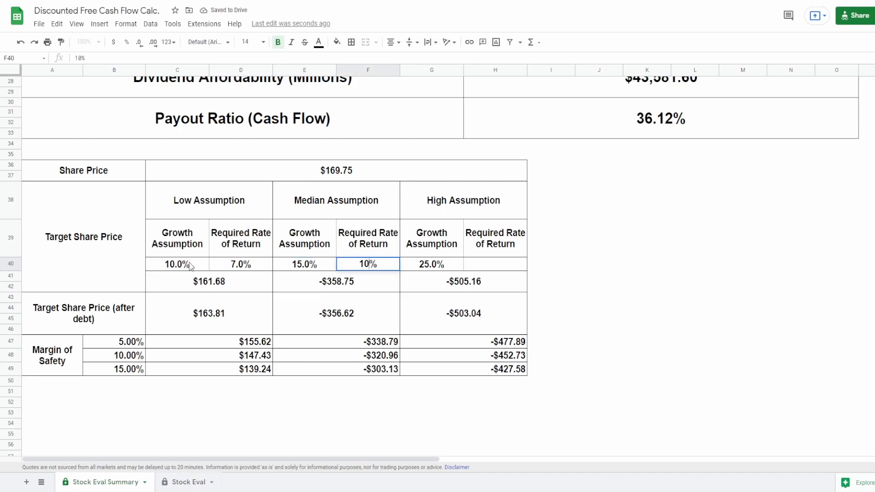
pyautogui.press('Tab')
pyautogui.press('Tab')
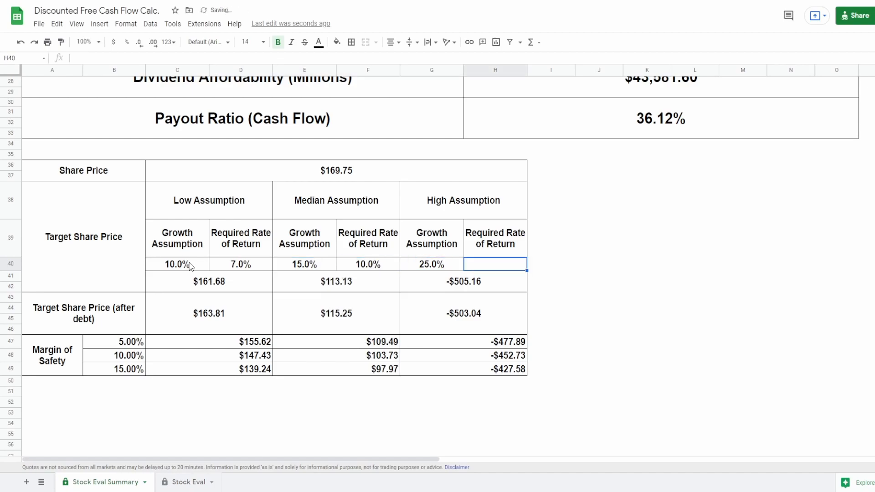
pyautogui.write('15')
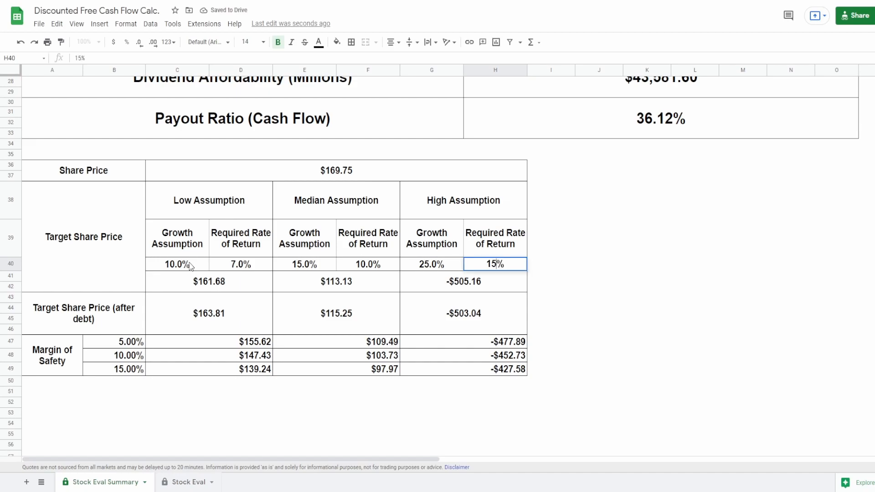
pyautogui.press('Tab')
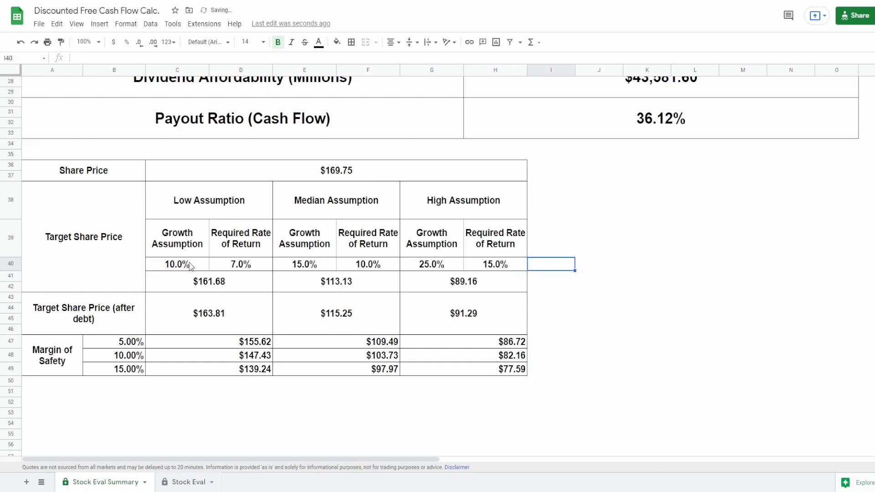
# Examine the target share prices and the after-debt target share prices across the Low, Median and High assumptions
pyautogui.press('Down')
pyautogui.press('Left')
pyautogui.press('Left')
pyautogui.press('Left')
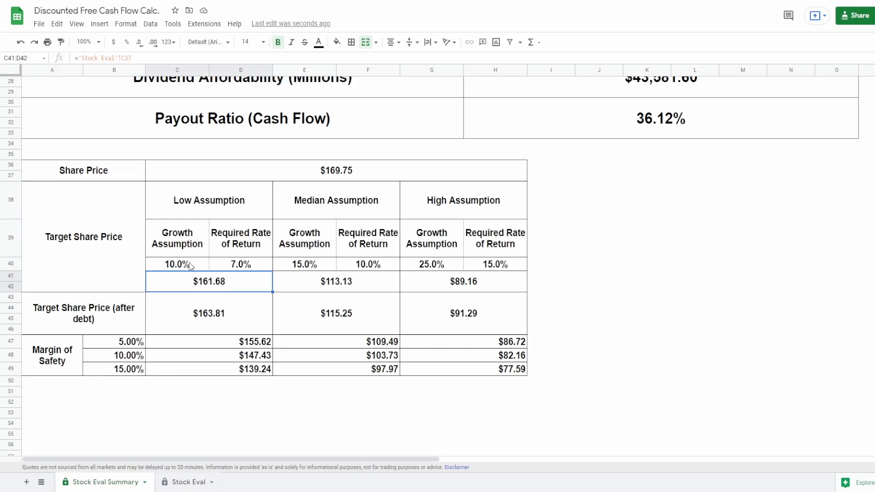
pyautogui.press('Right')
pyautogui.press('Right')
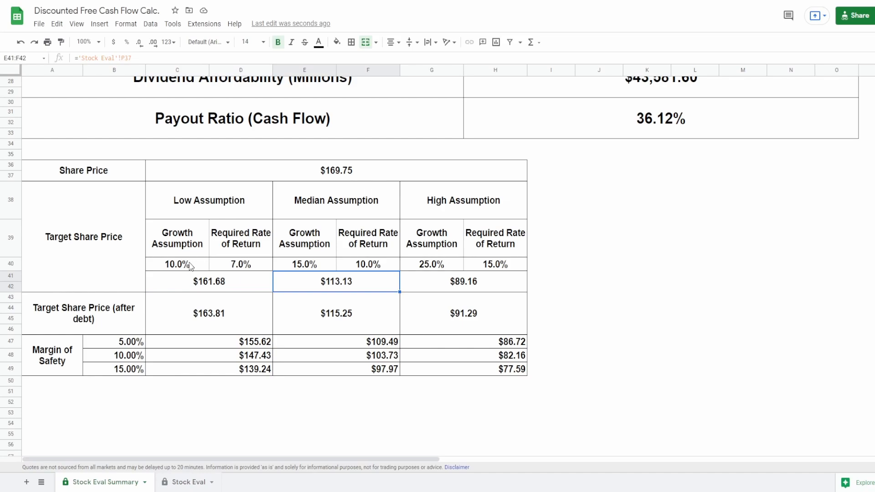
pyautogui.press('Down')
pyautogui.press('Left')
pyautogui.press('Left')
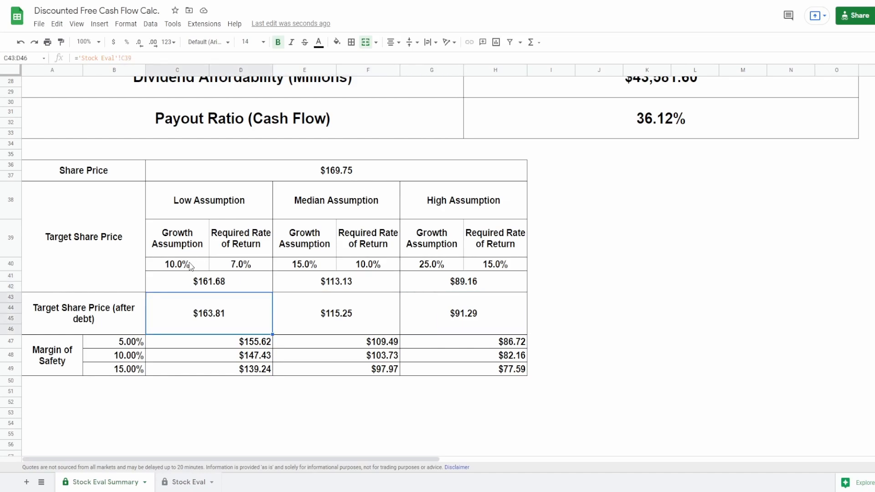
pyautogui.press('Right')
pyautogui.press('Right')
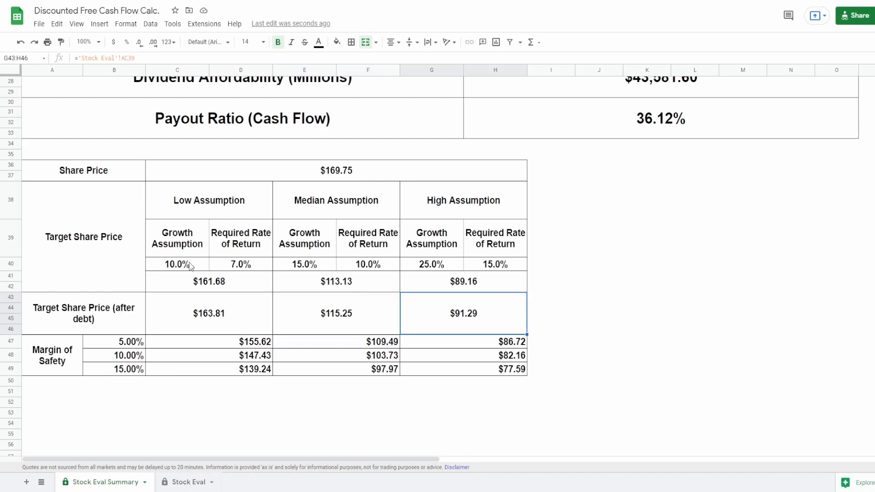
# Examine the Margin of Safety rows for 5%, 10% and 15% and their discounted prices
pyautogui.press('Down')
pyautogui.press('Down')
pyautogui.press('Left')
pyautogui.press('Left')
pyautogui.press('Left')
pyautogui.press('Right')
pyautogui.press('Right')
pyautogui.press('Left')
pyautogui.press('Left')
pyautogui.press('Left')
pyautogui.press('Right')
pyautogui.press('Down')
pyautogui.press('Down')
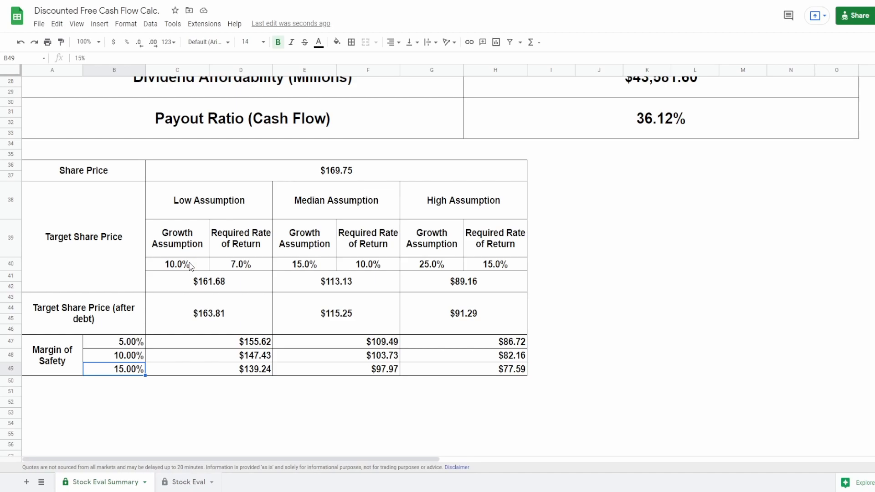
pyautogui.press('Right')
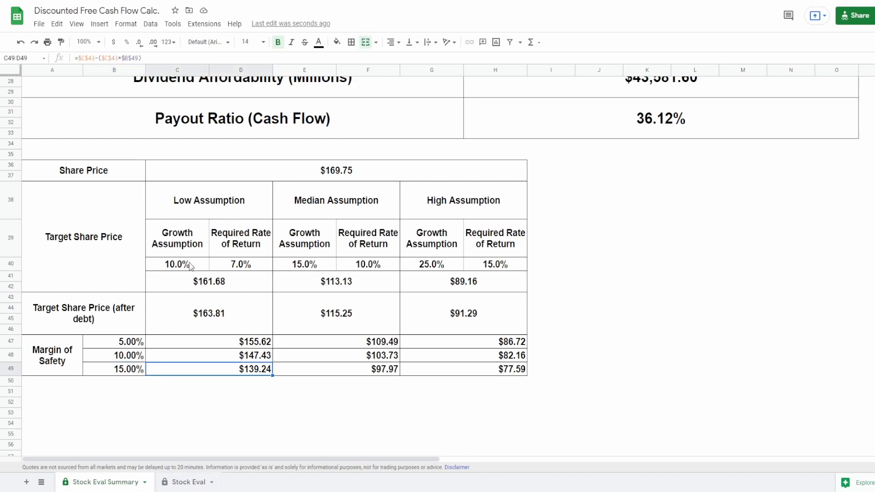
pyautogui.press('Left')
pyautogui.press('Up')
pyautogui.press('Up')
pyautogui.press('Right')
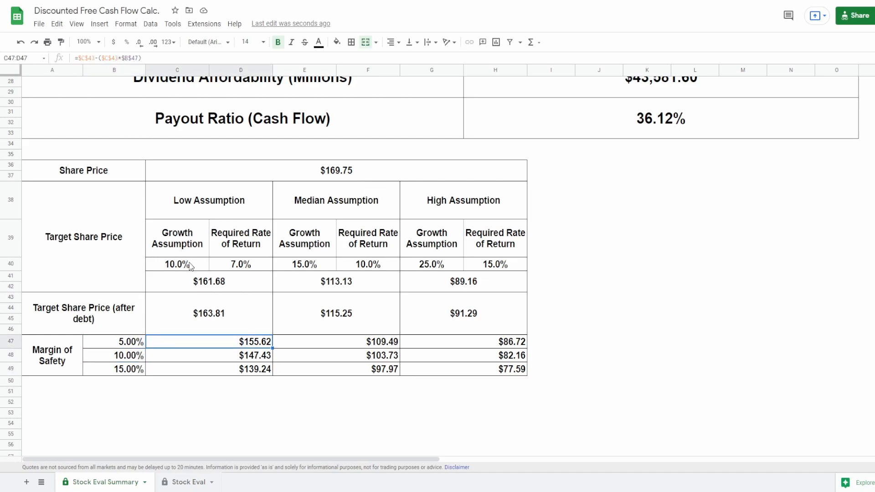
# Set the required rate of return to 7% for both the Median and High assumptions
pyautogui.press('Up')
pyautogui.press('Up')
pyautogui.press('Up')
pyautogui.press('Right')
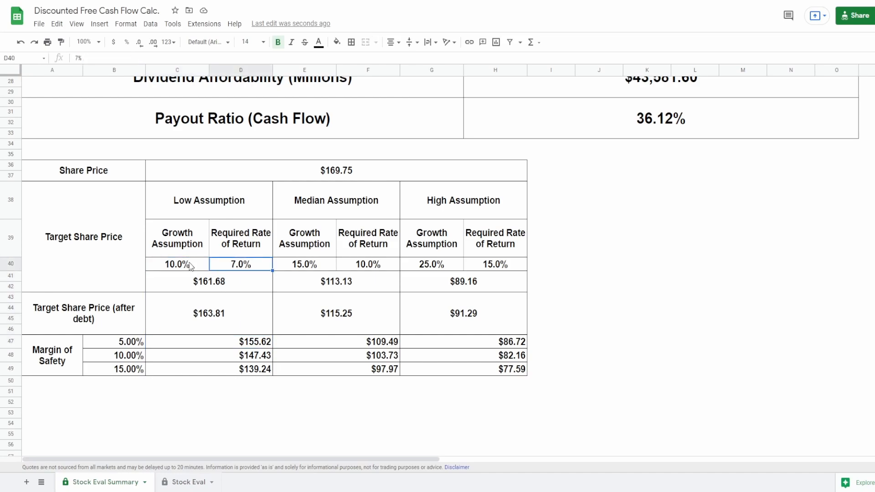
pyautogui.press('Right')
pyautogui.press('Right')
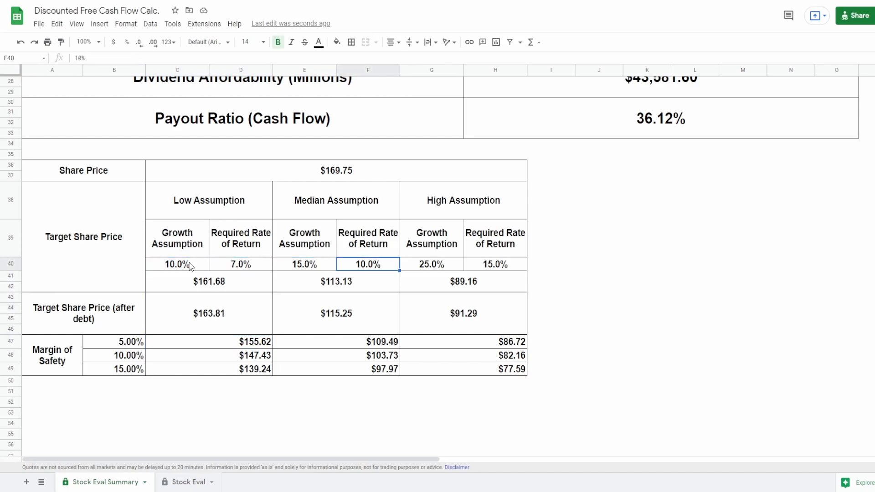
pyautogui.write('7%')
pyautogui.press('Right')
pyautogui.press('Right')
pyautogui.write('7%')
pyautogui.press('Left')
# Set the required rate of return to 15% for the Low, Median and High assumptions and check the target share prices
pyautogui.press('Left')
pyautogui.press('Left')
pyautogui.press('Left')
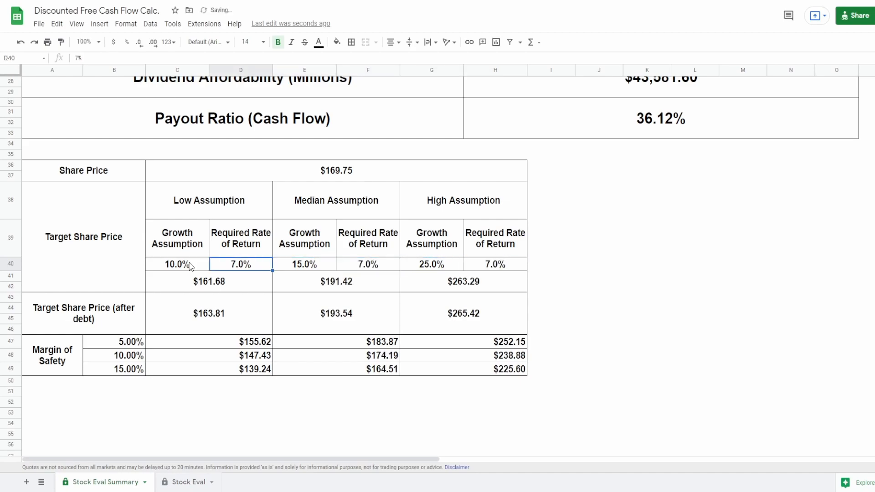
pyautogui.write('15%')
pyautogui.press('Right')
pyautogui.press('Right')
pyautogui.press('Right')
pyautogui.press('Left')
pyautogui.write('15%')
pyautogui.press('Right')
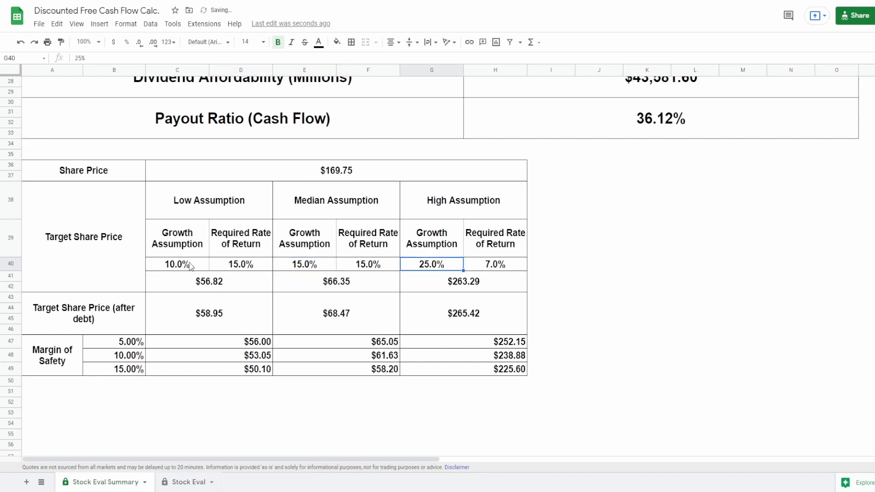
pyautogui.press('Right')
pyautogui.write('15%')
pyautogui.press('Return')
pyautogui.press('Left')
pyautogui.press('Left')
pyautogui.press('Left')
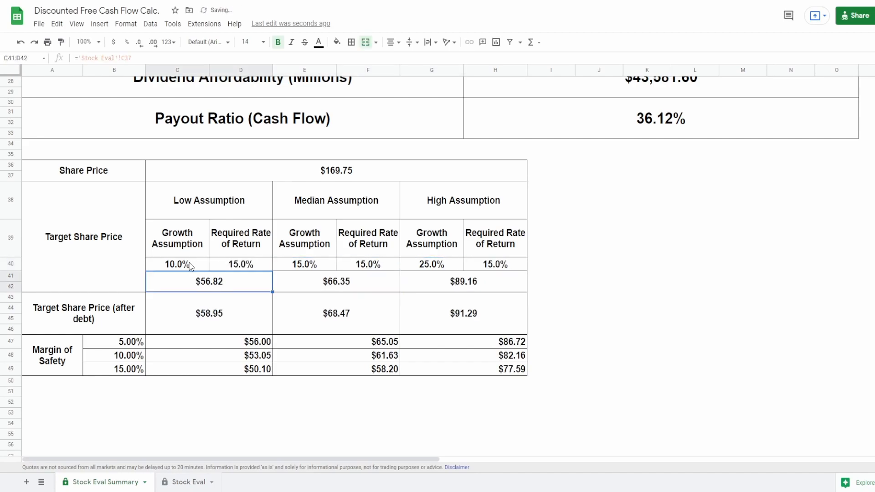